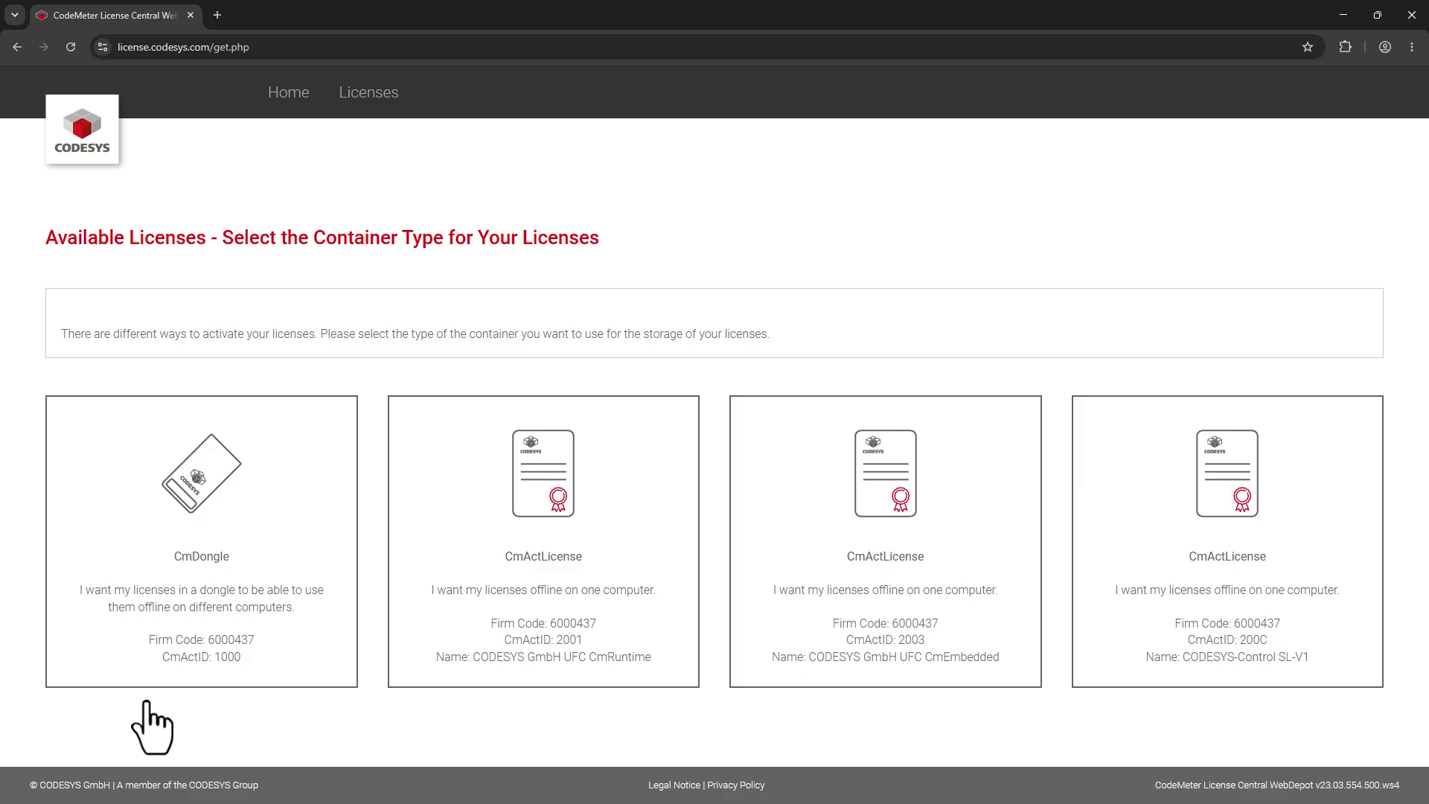
Choose CmDongle container 3-8376470, activate the three selected licenses into it and acknowledge success.
left_click(202, 629)
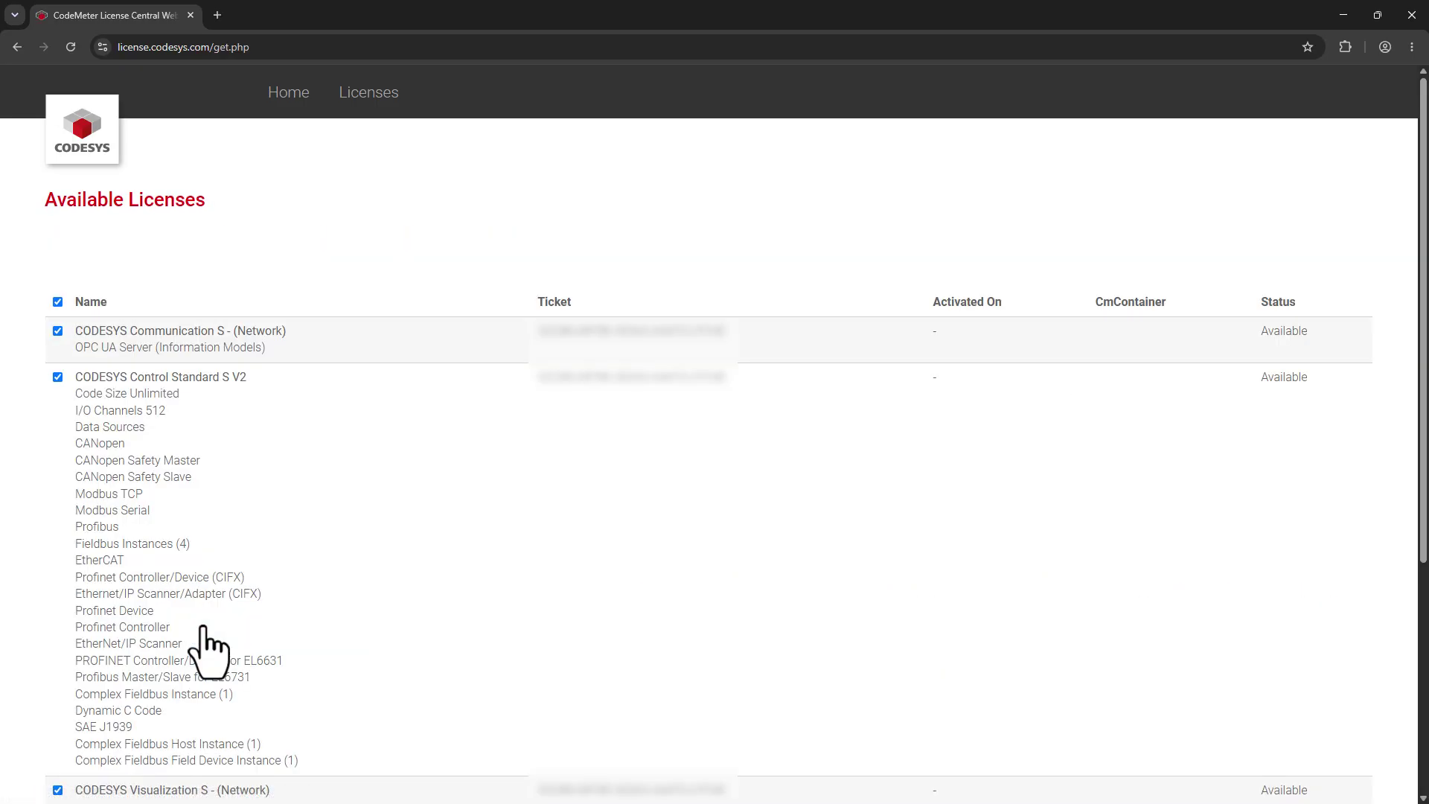
scroll(209, 648, "down", 4)
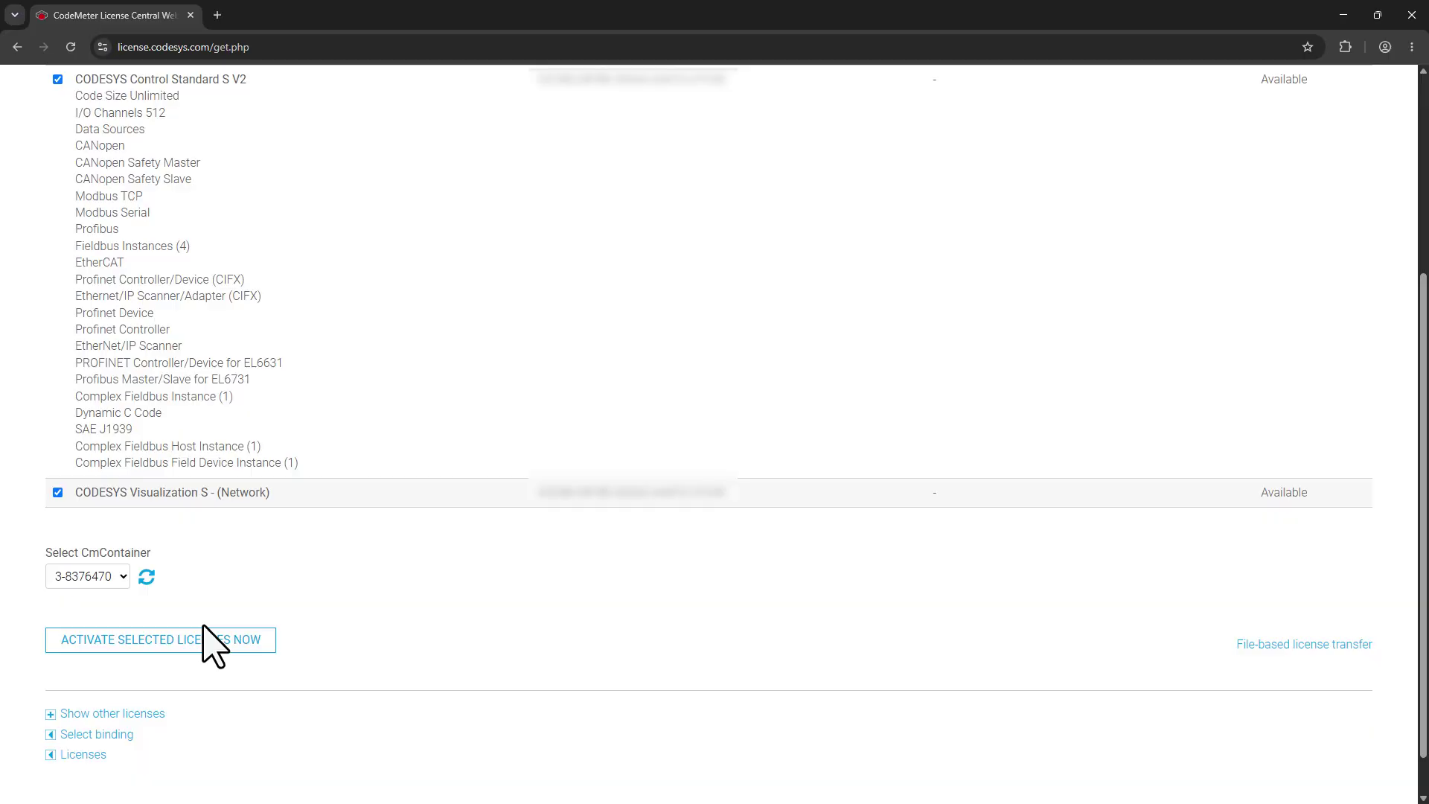
left_click(122, 580)
left_click(123, 595)
left_click(177, 645)
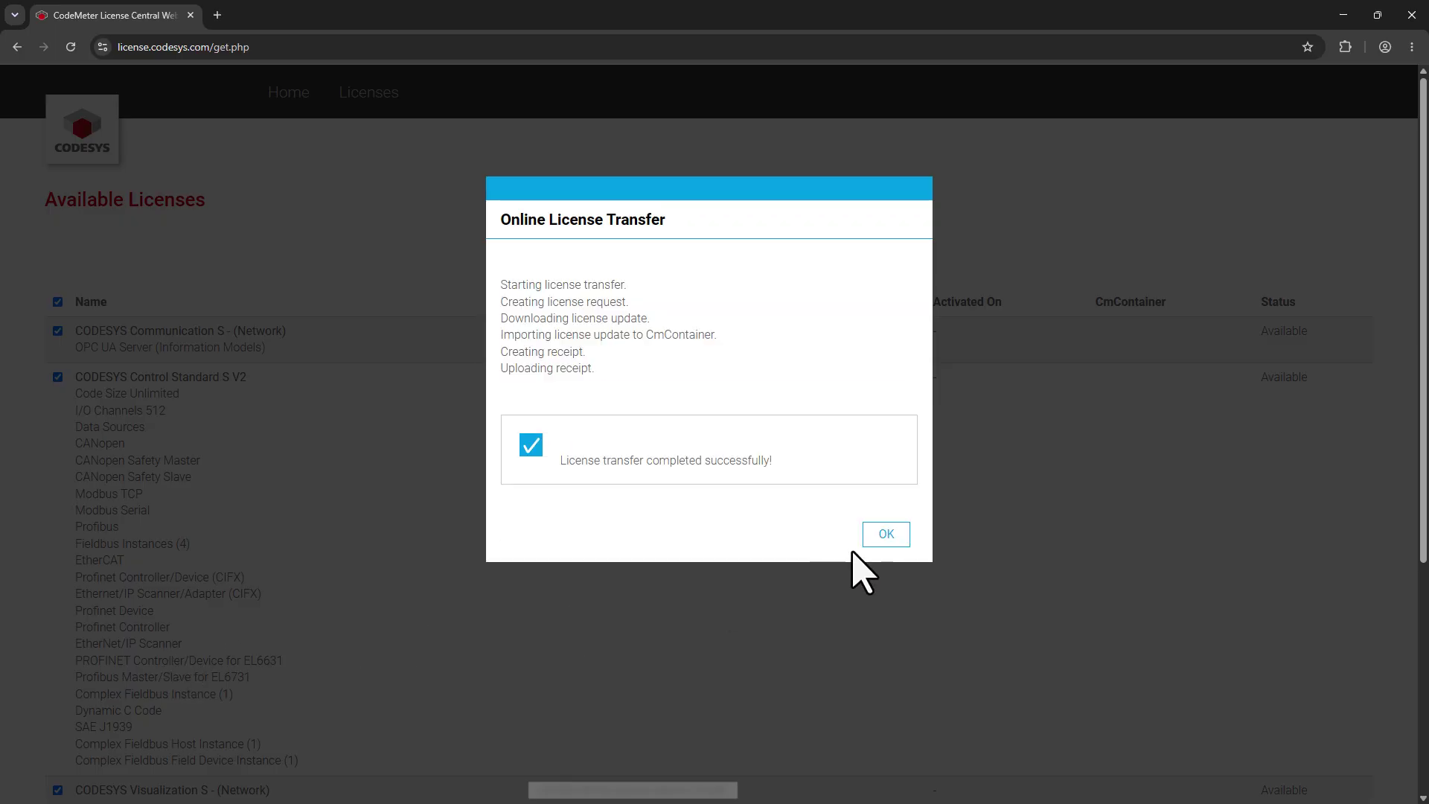
left_click(886, 534)
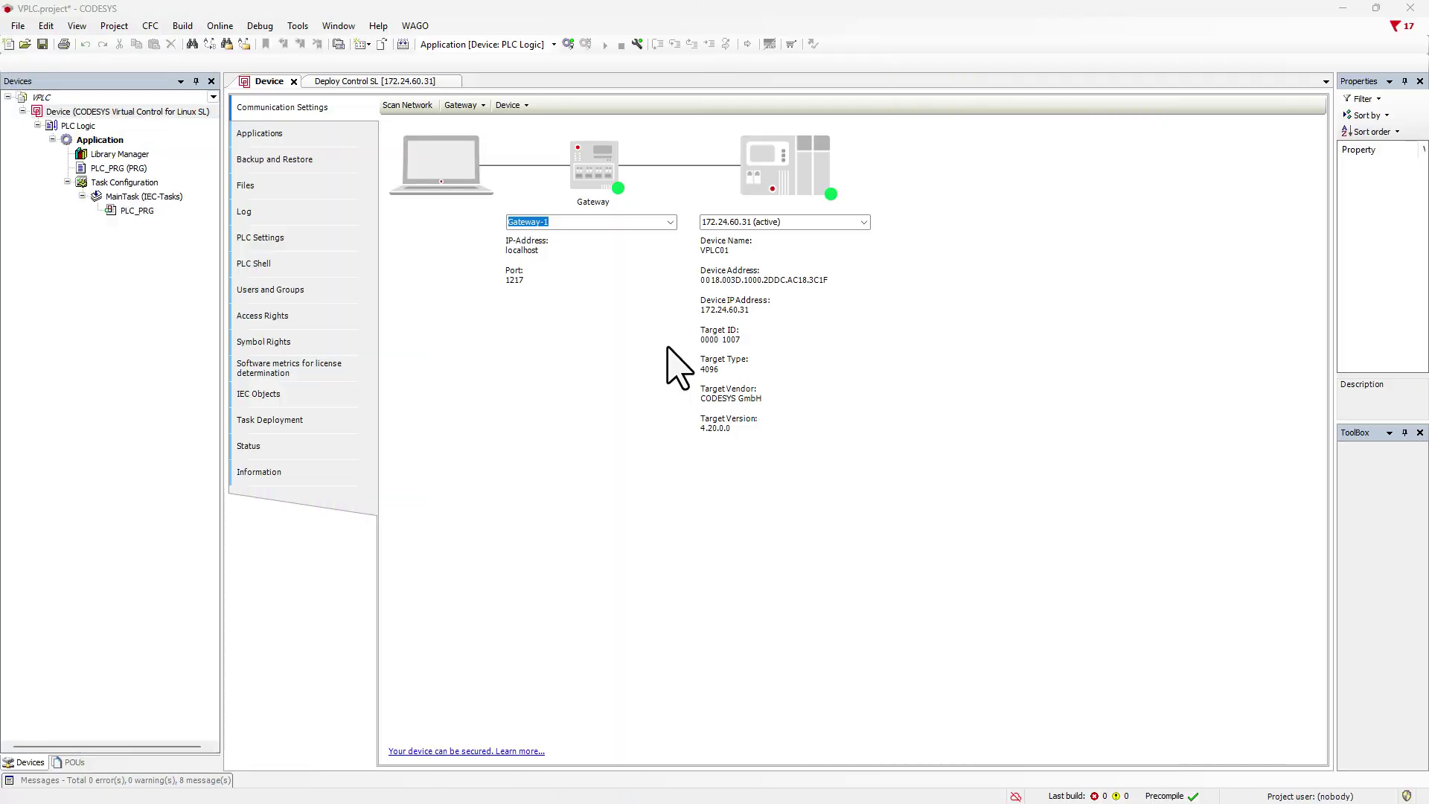
Log in to the virtual controller as user admin and find 'Runtime licensed' in the Device log.
left_click(570, 45)
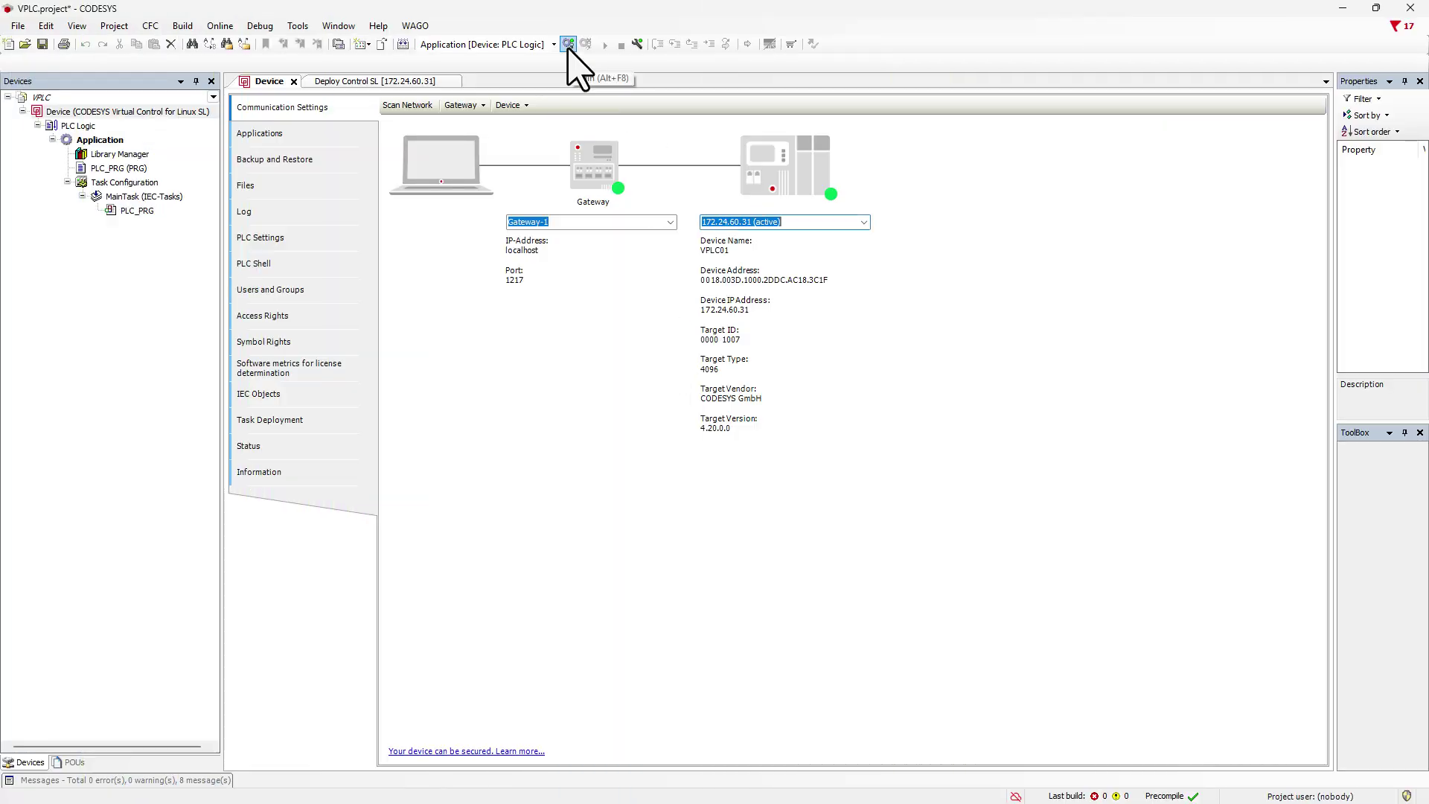
type("admin")
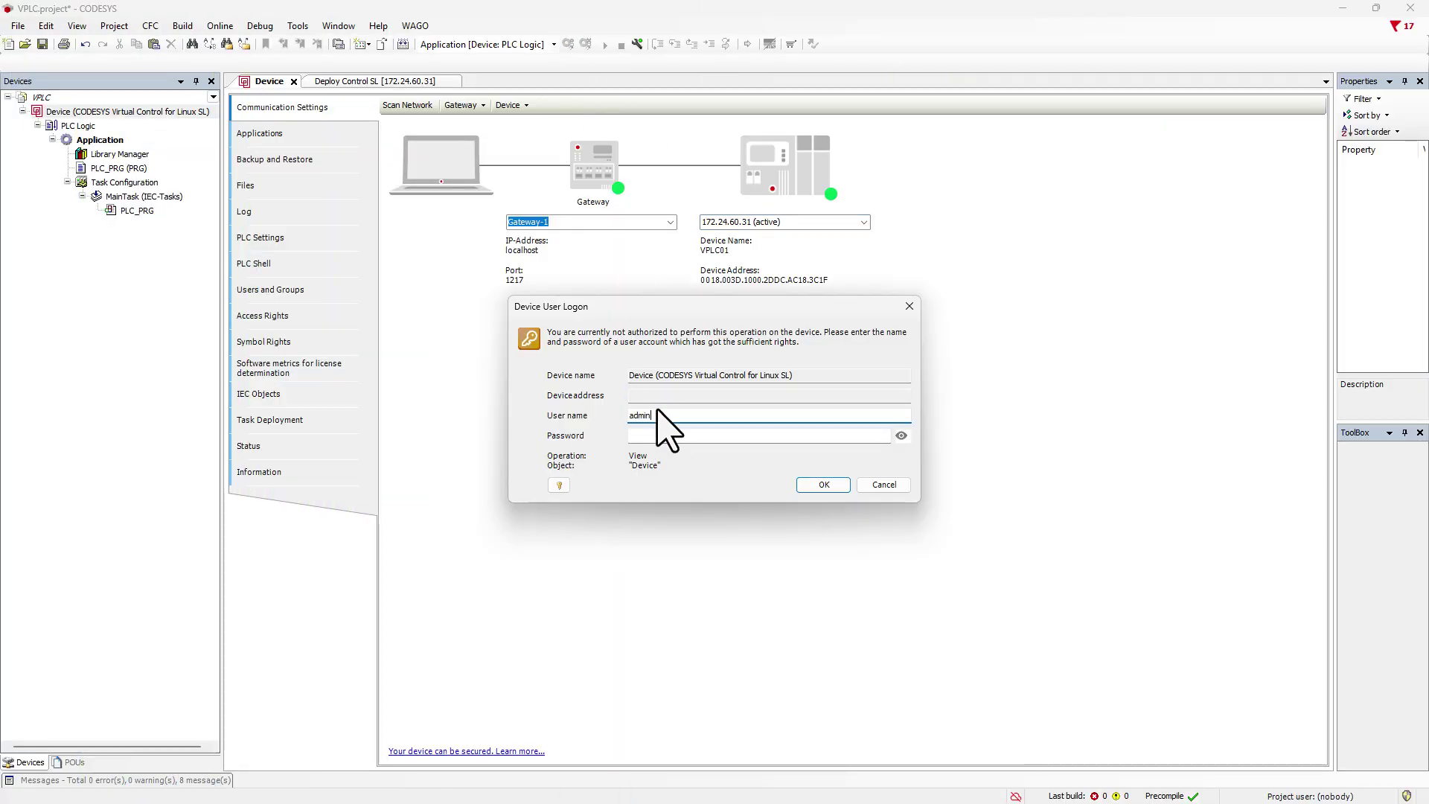
key("Tab")
type("admin")
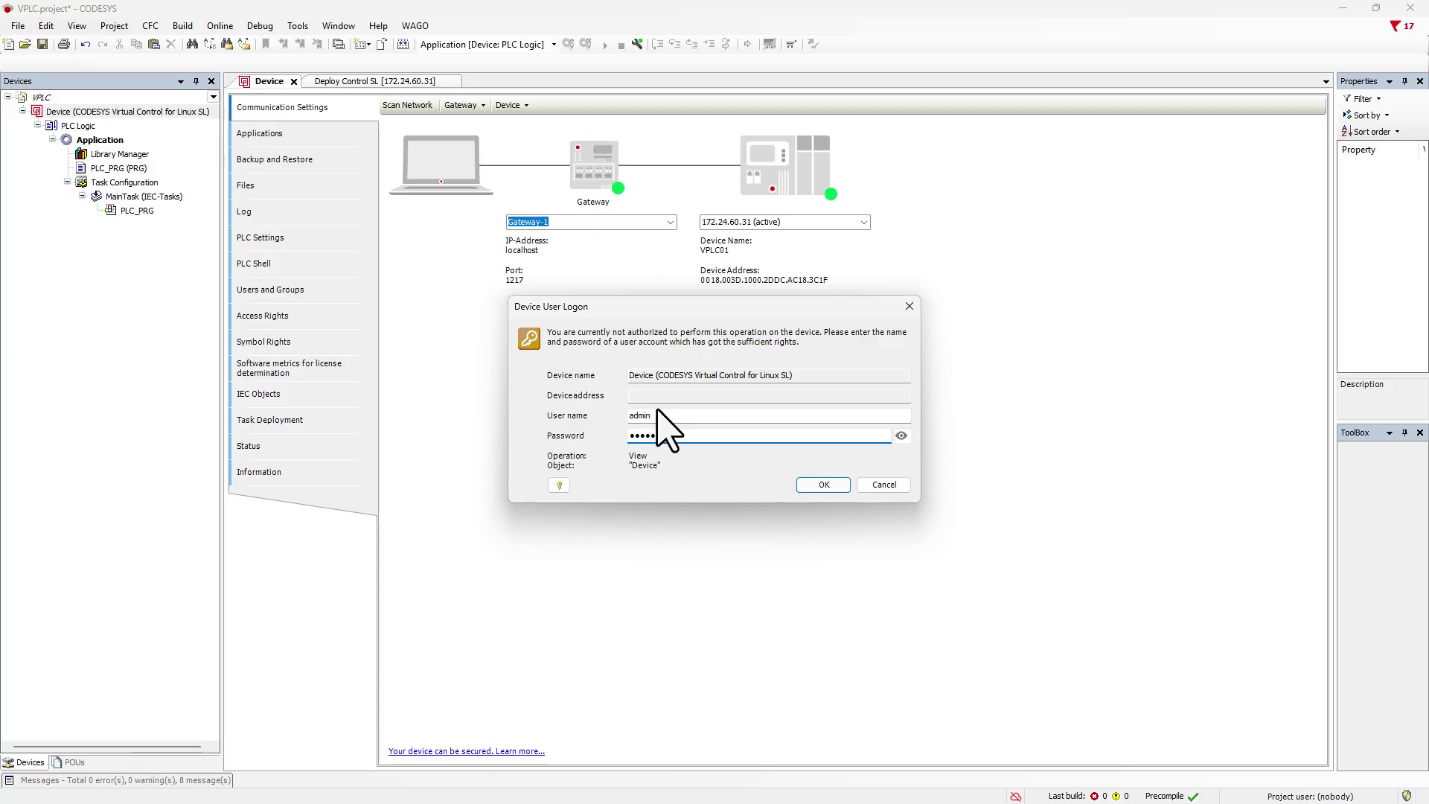
key("Return")
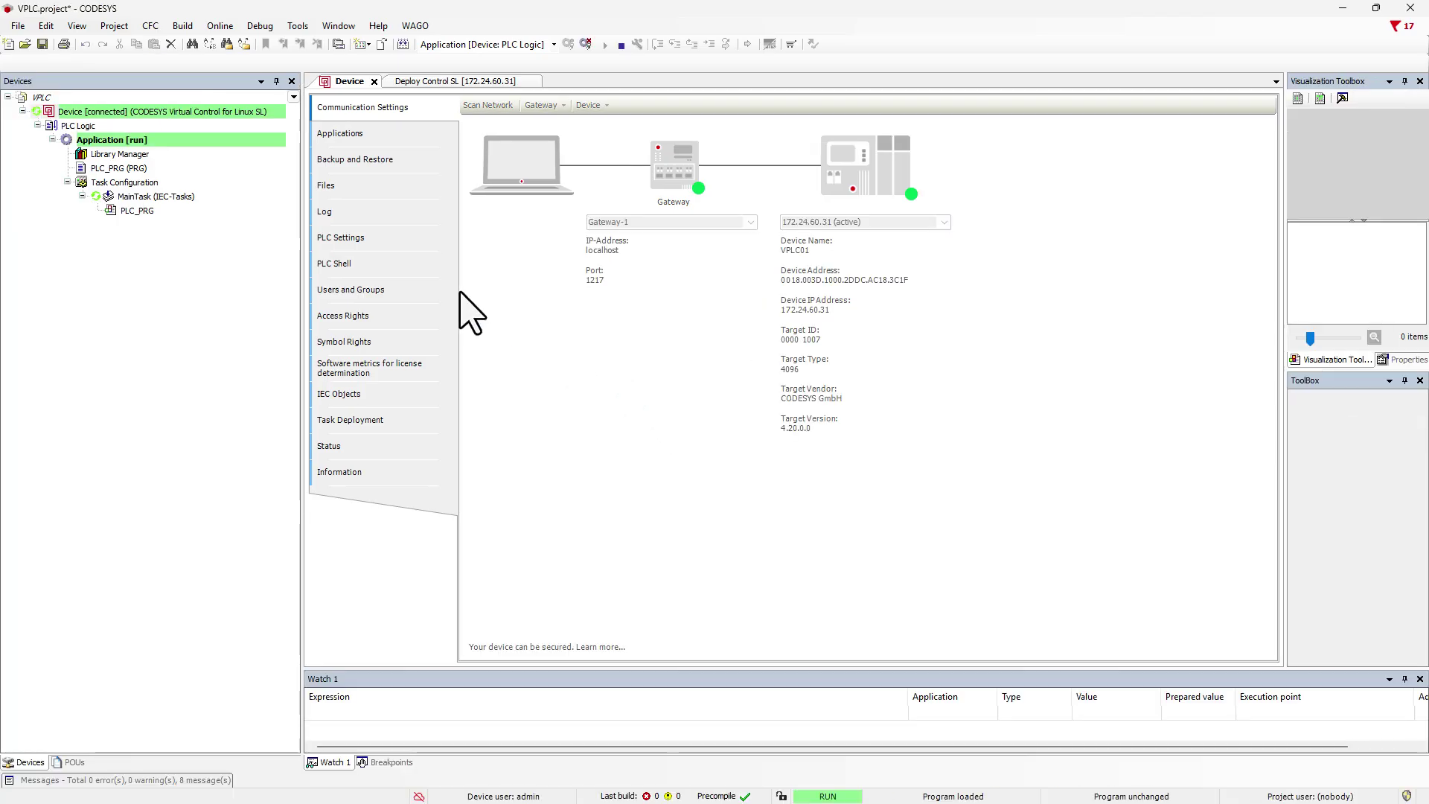
left_click(418, 222)
left_click(810, 157)
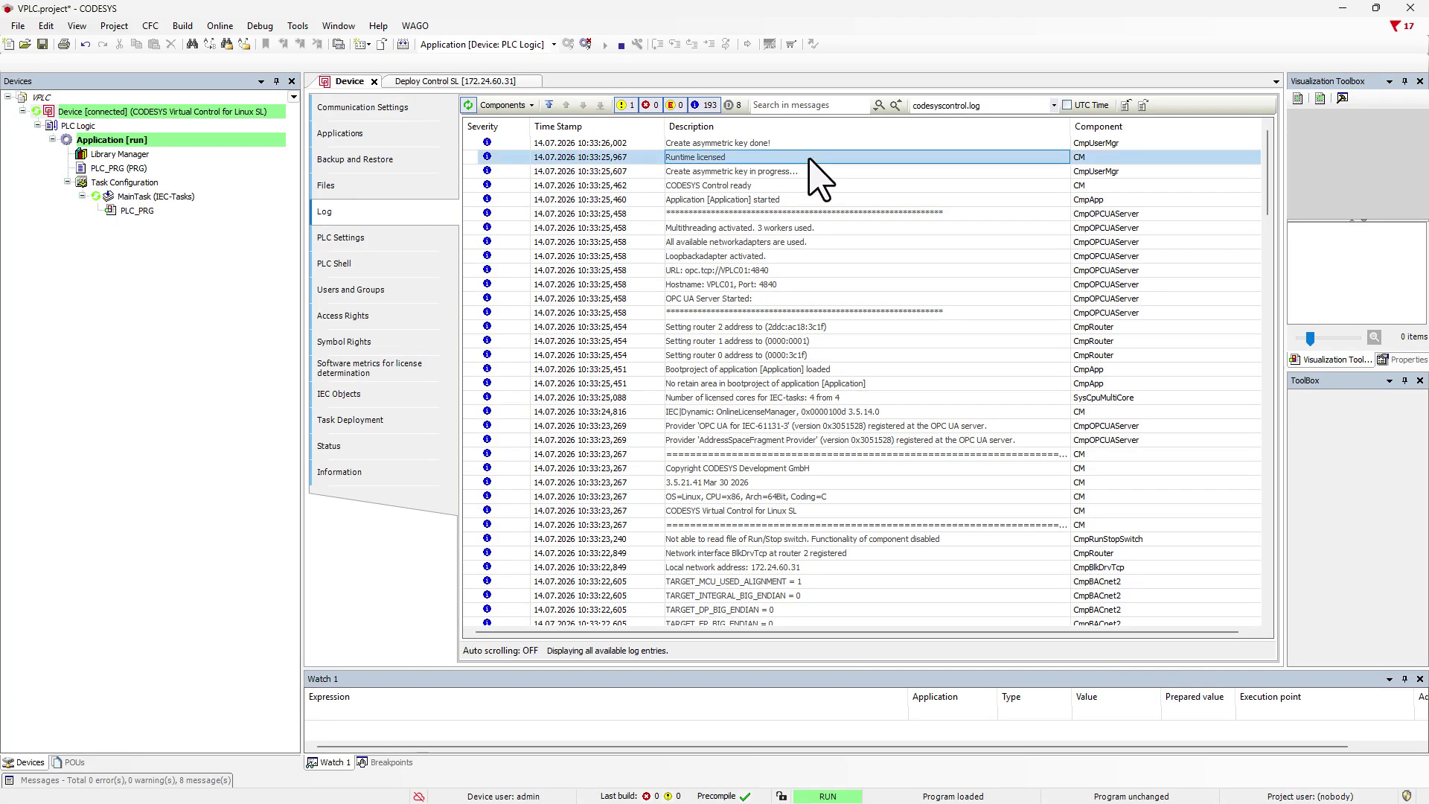
Open the License Manager for device VPLC01 via Quick connect to view its license overview.
left_click(298, 26)
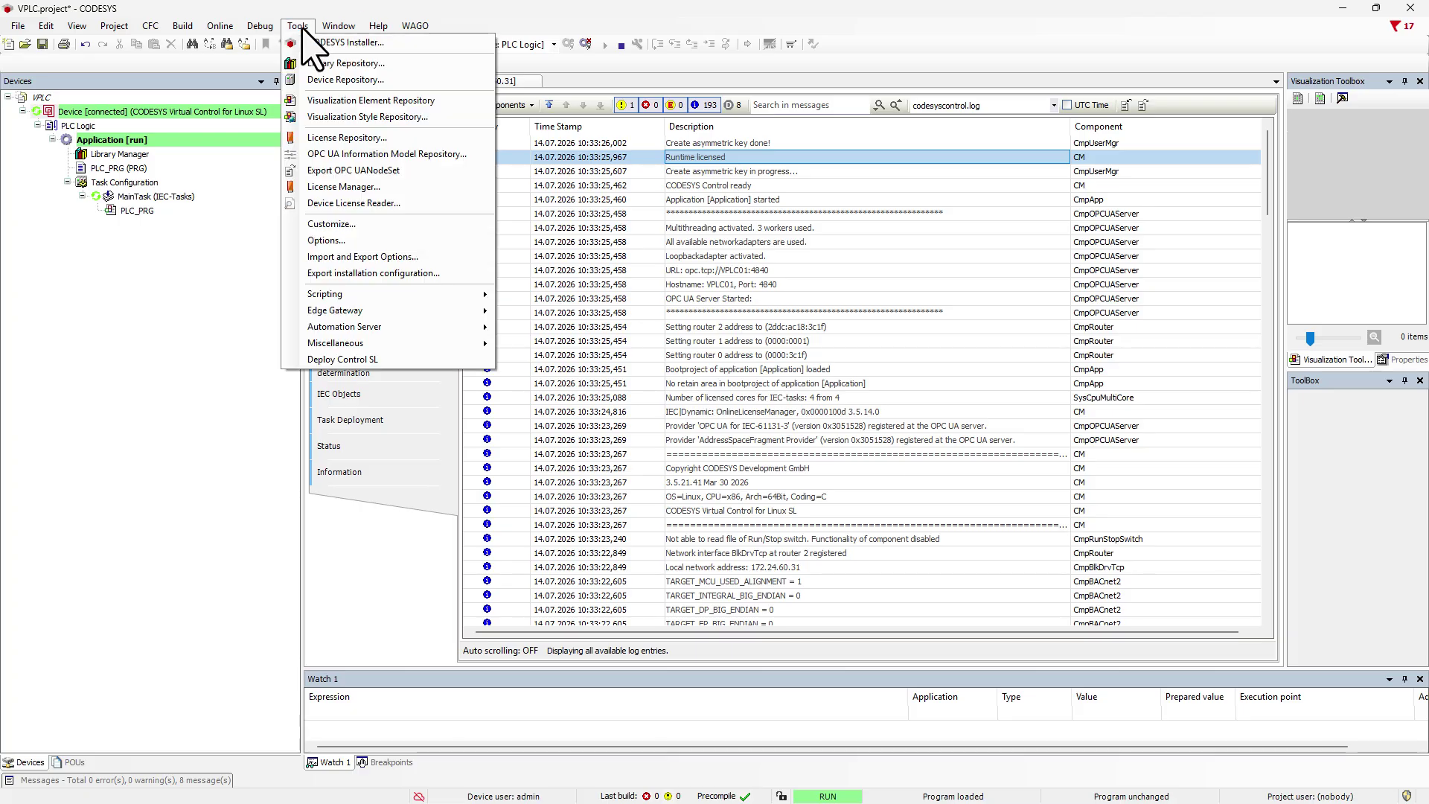
left_click(343, 208)
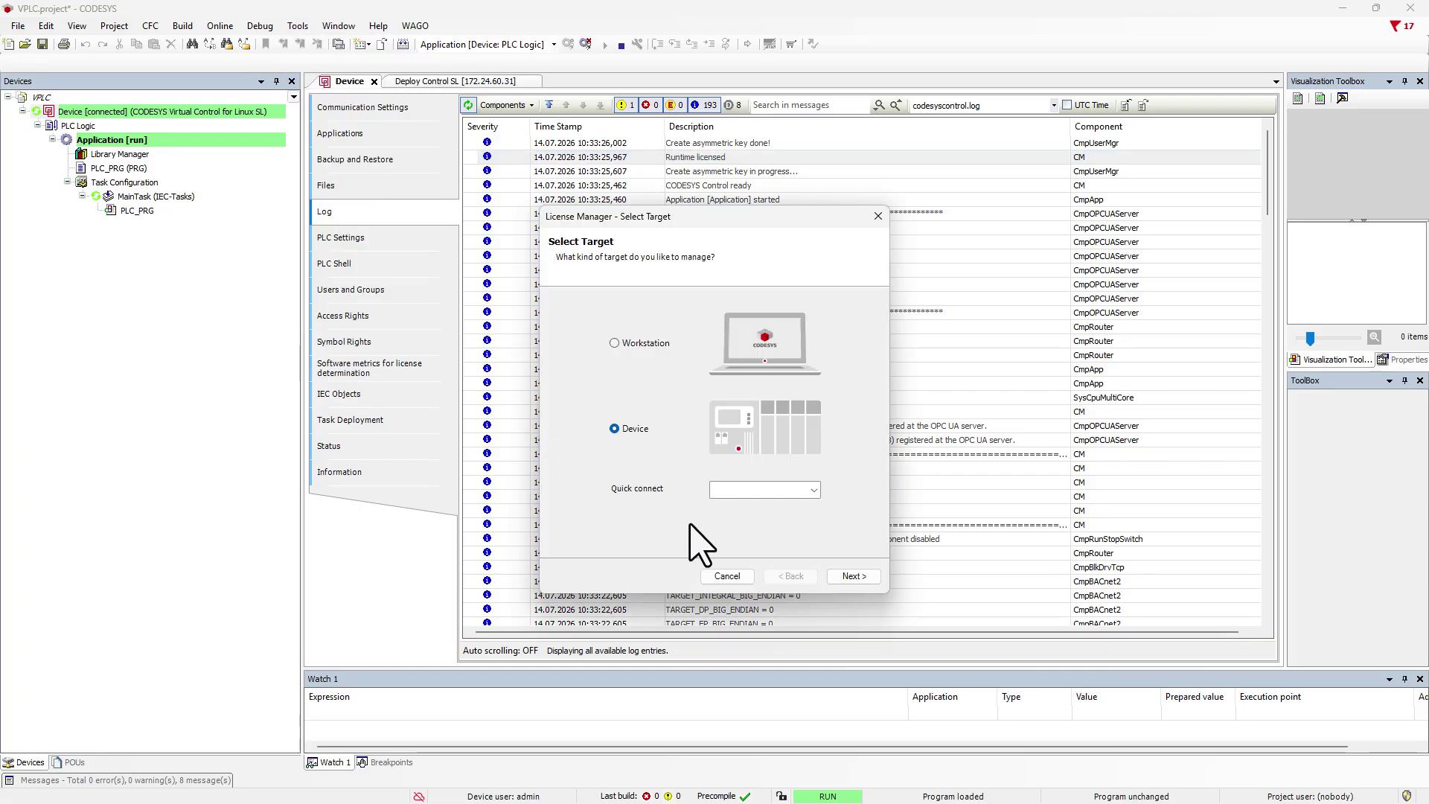
left_click(814, 491)
left_click(811, 506)
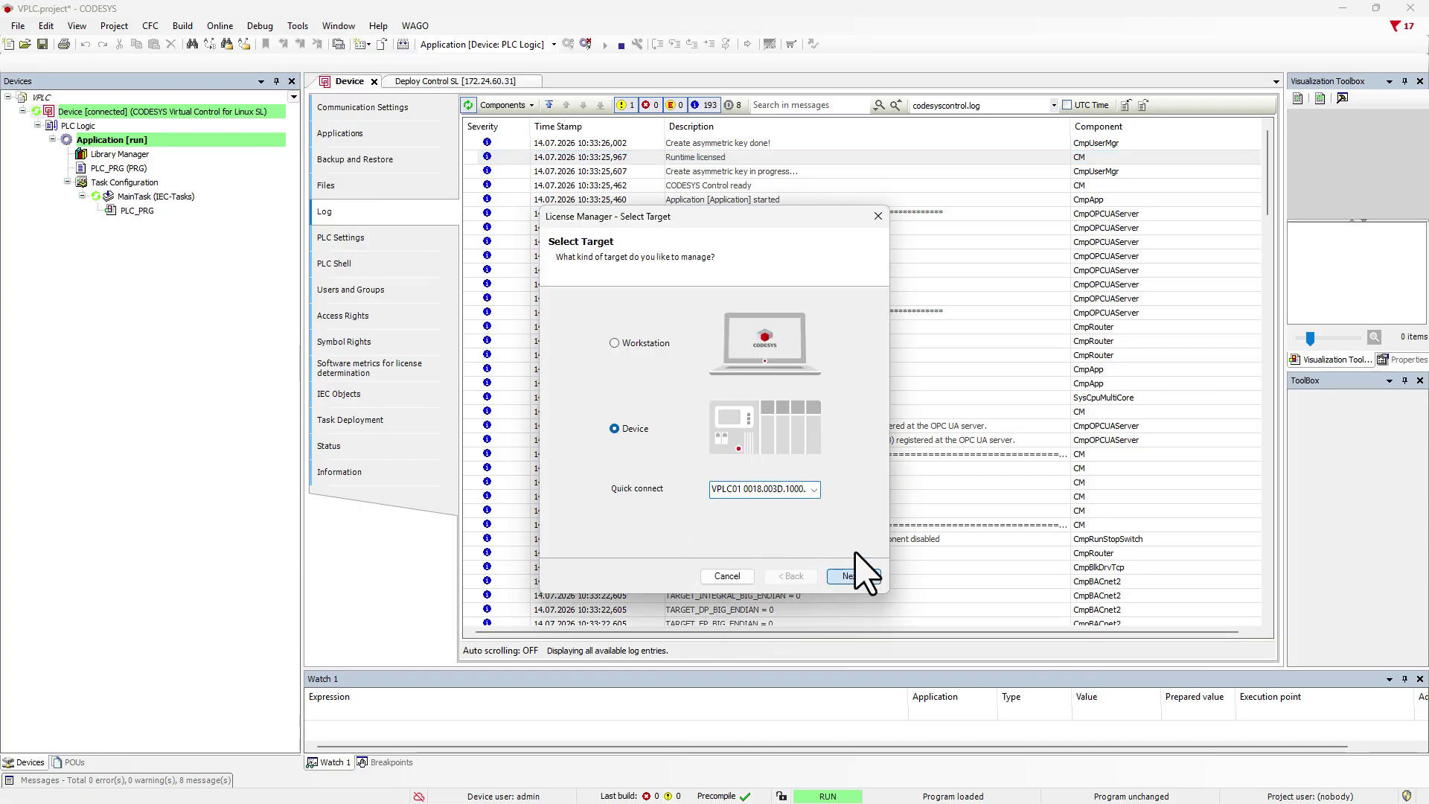
left_click(854, 575)
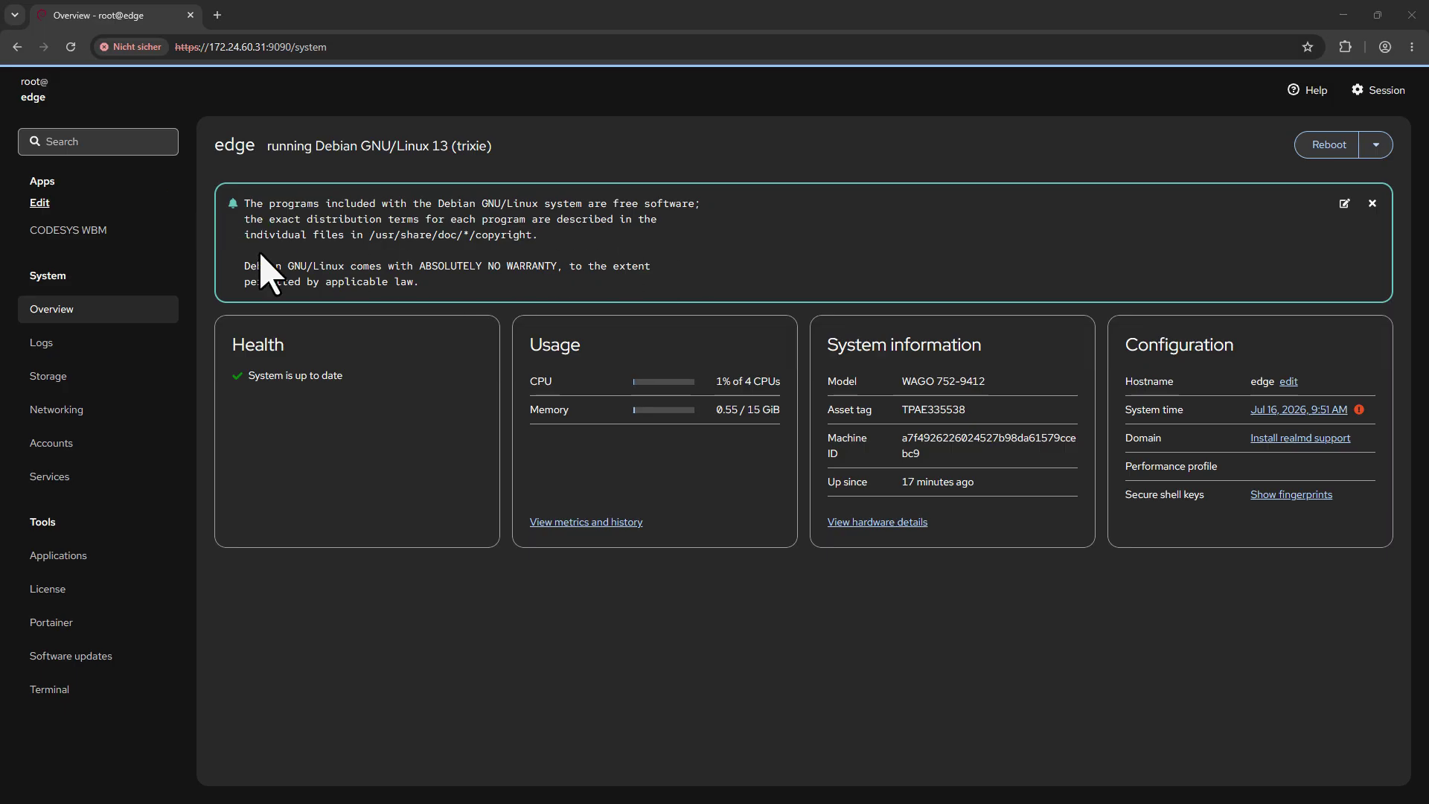
left_click(90, 237)
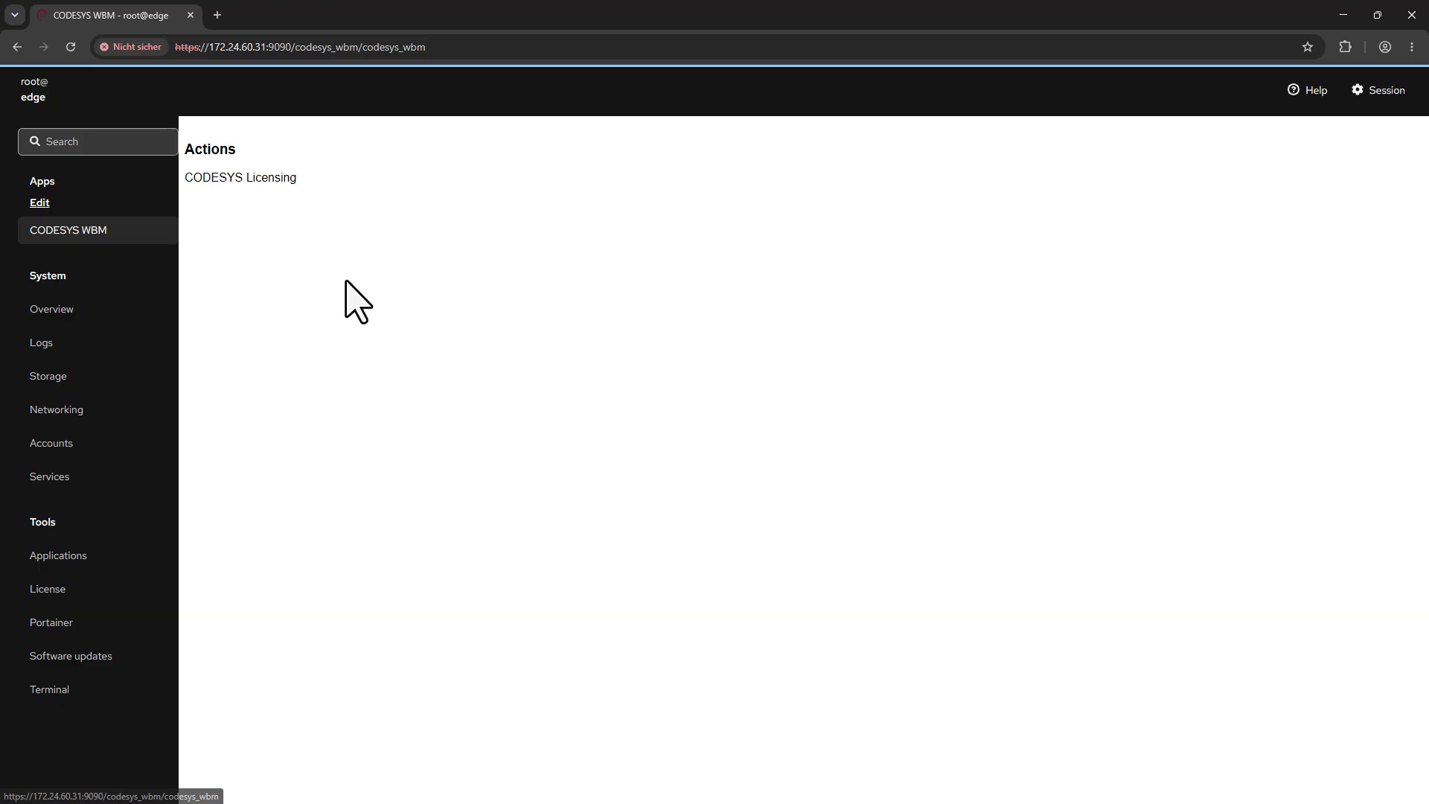
left_click(283, 182)
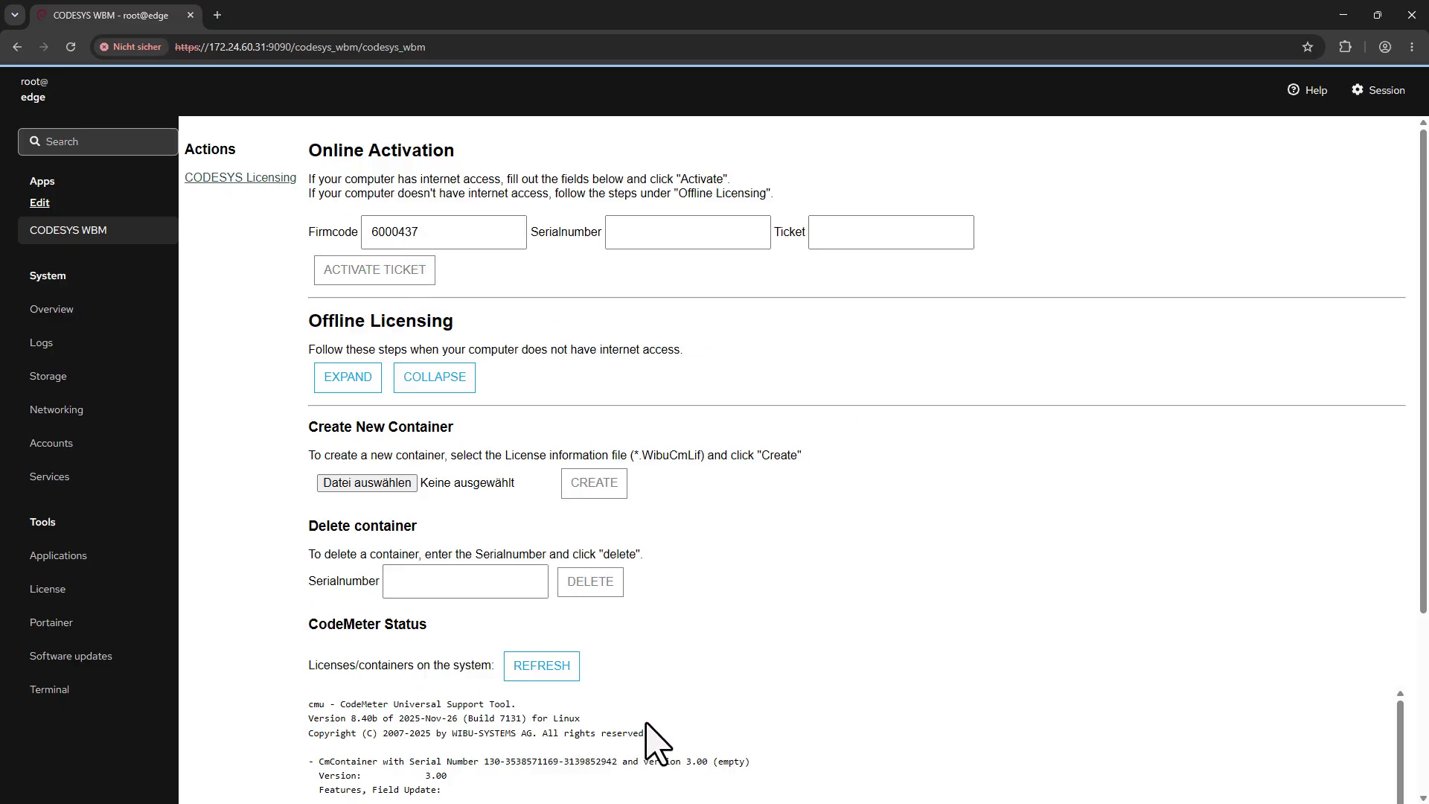
left_click_drag(484, 761, 619, 763)
key("ctrl+c")
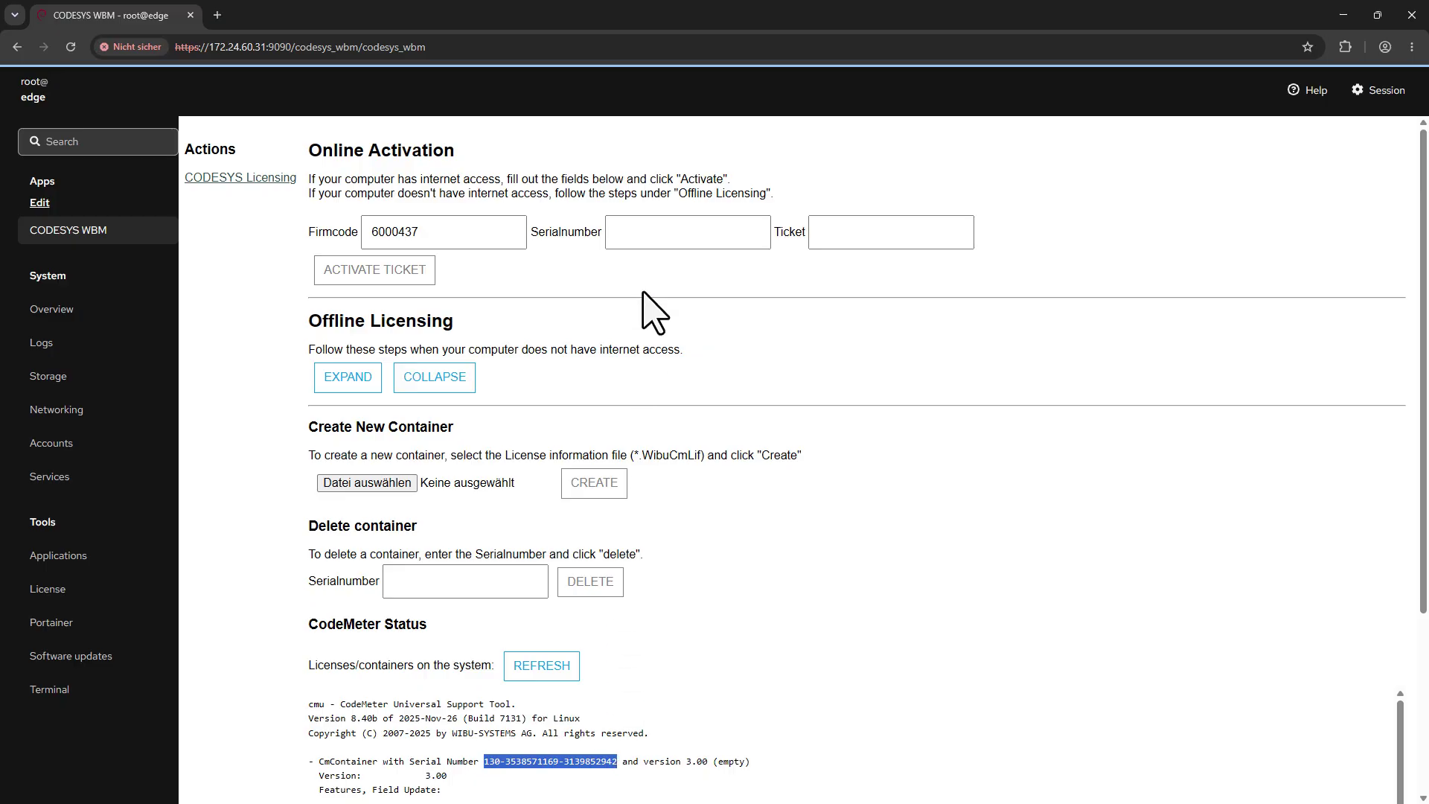
left_click(648, 232)
key("ctrl+v")
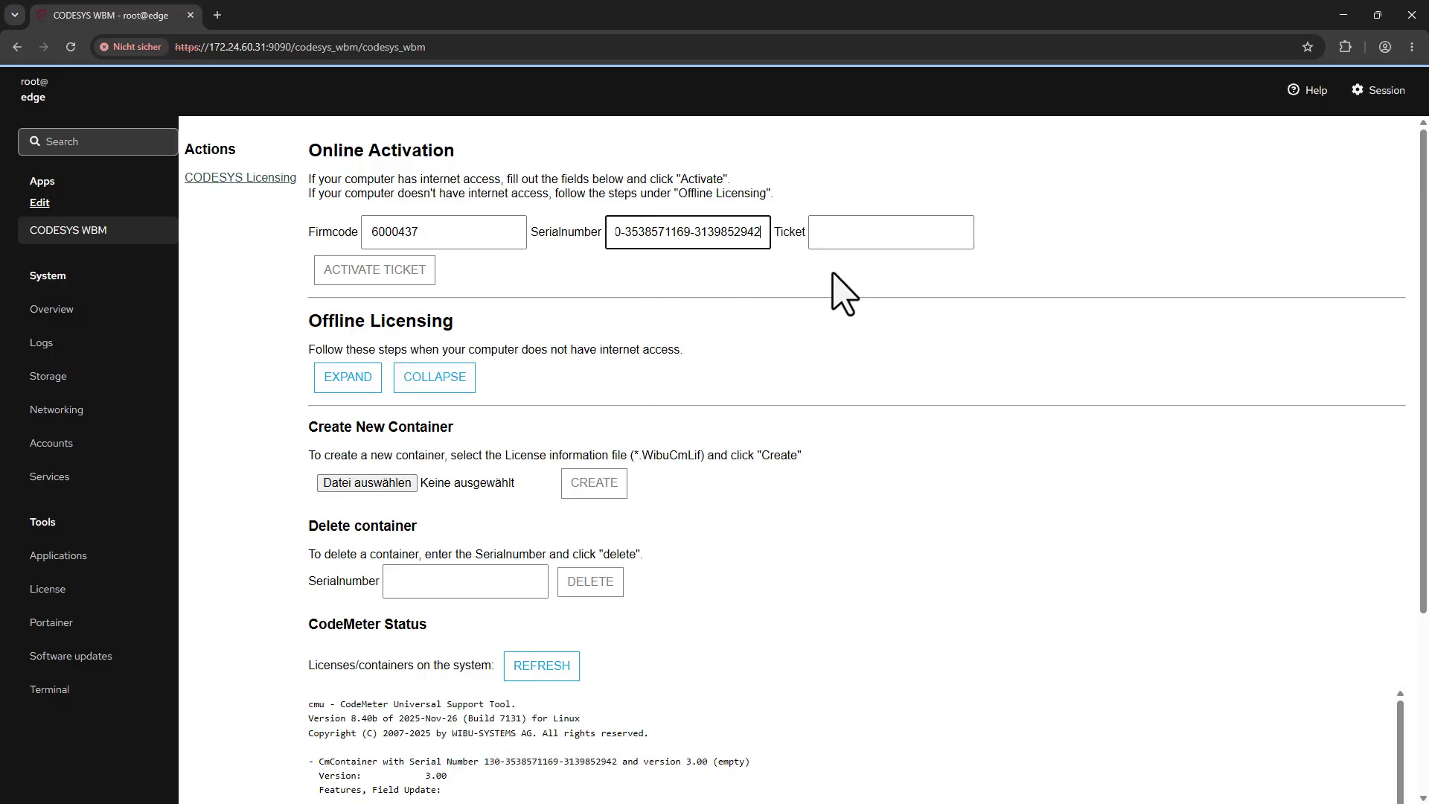
left_click(837, 231)
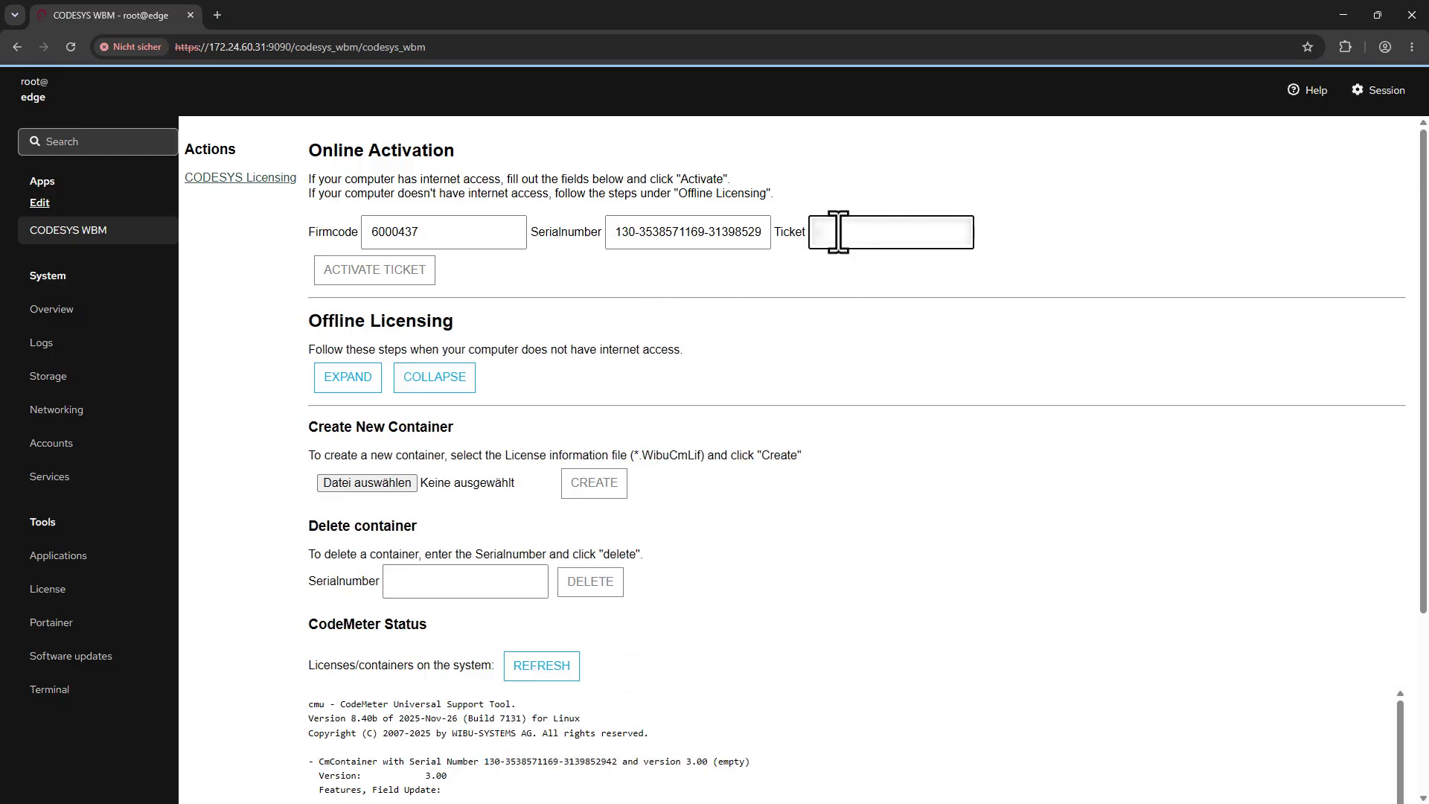
key("ctrl+v")
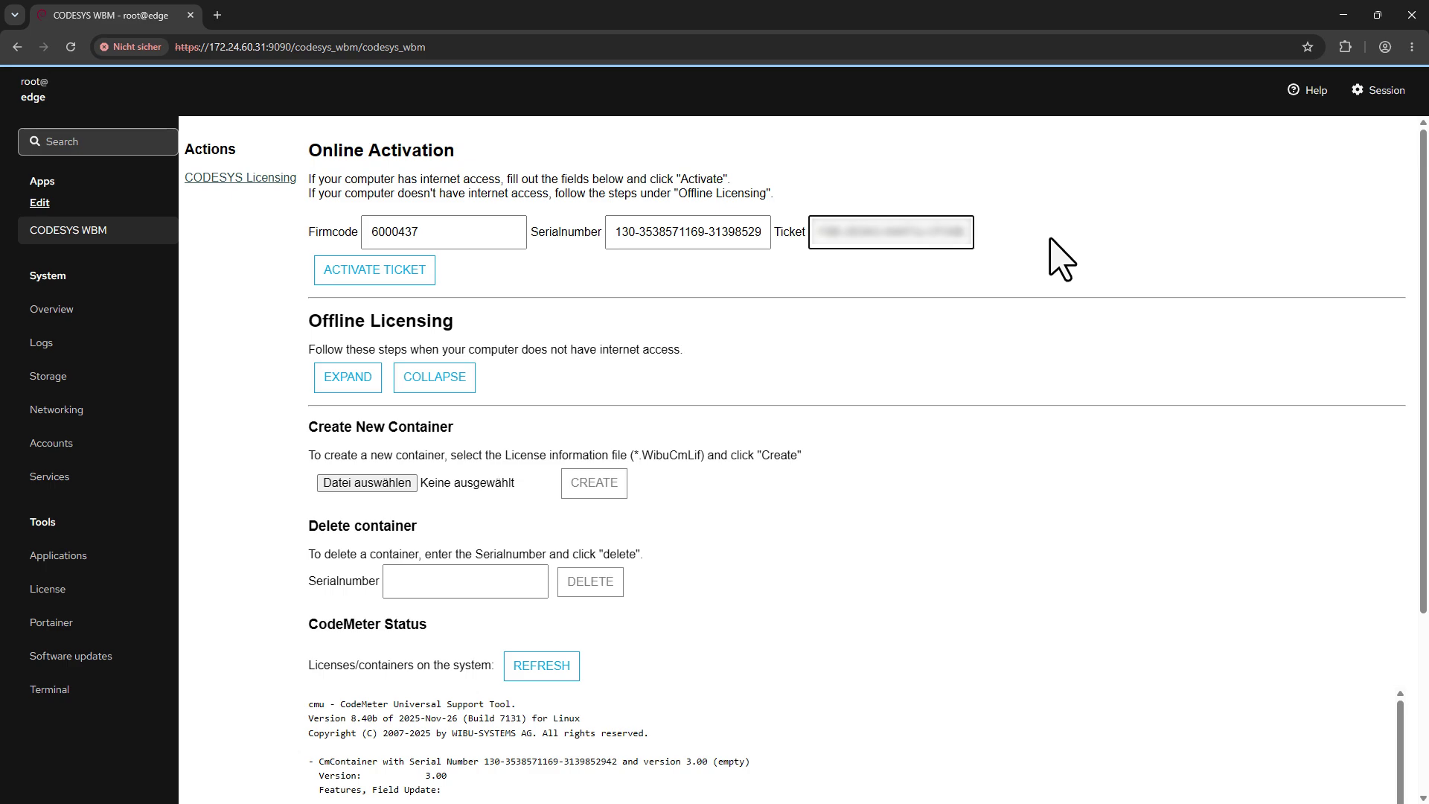
left_click(410, 273)
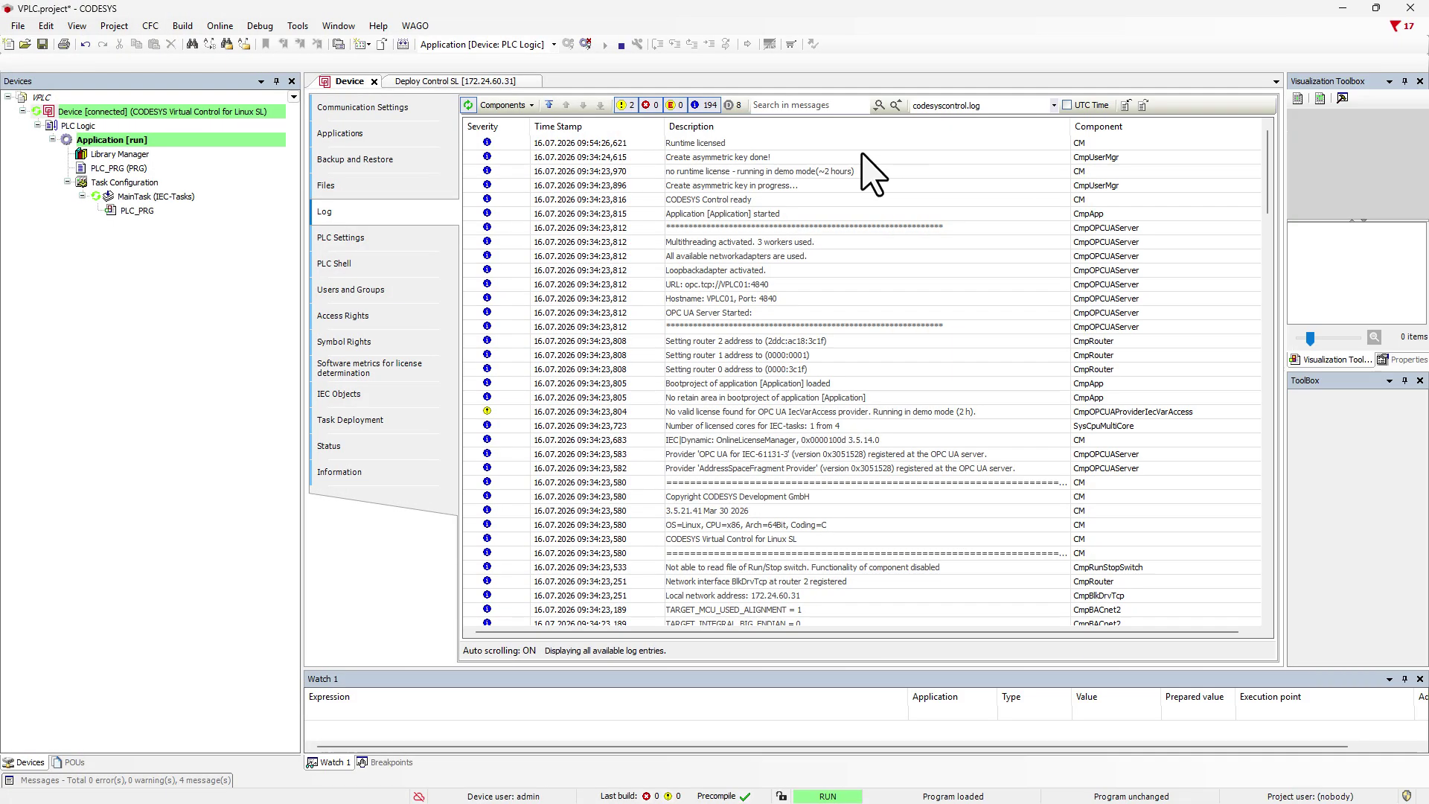
Reopen the VPLC01 License Manager, confirm every softcontainer license is present, then close it.
left_click(298, 26)
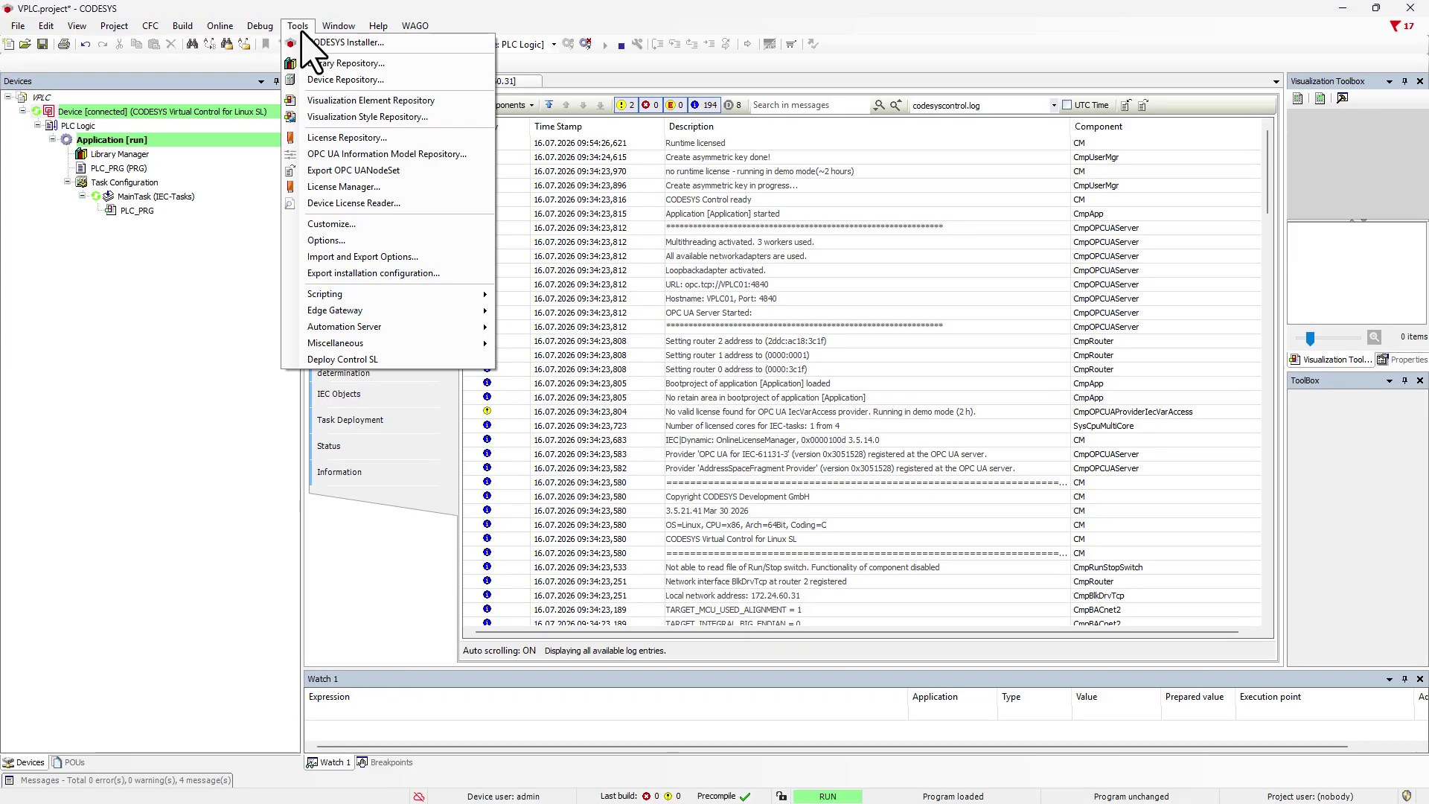
left_click(328, 186)
left_click(815, 489)
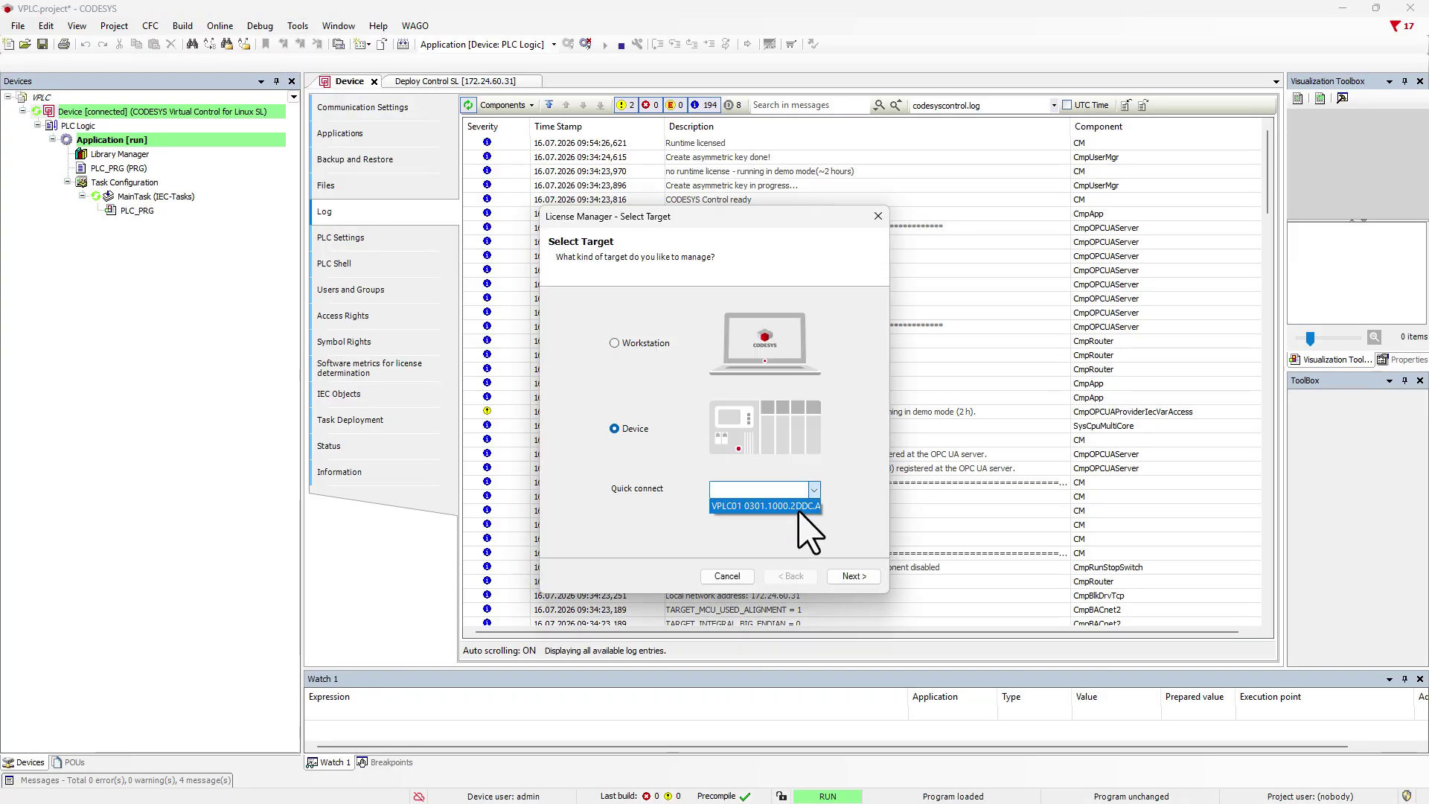
left_click(797, 514)
left_click(852, 577)
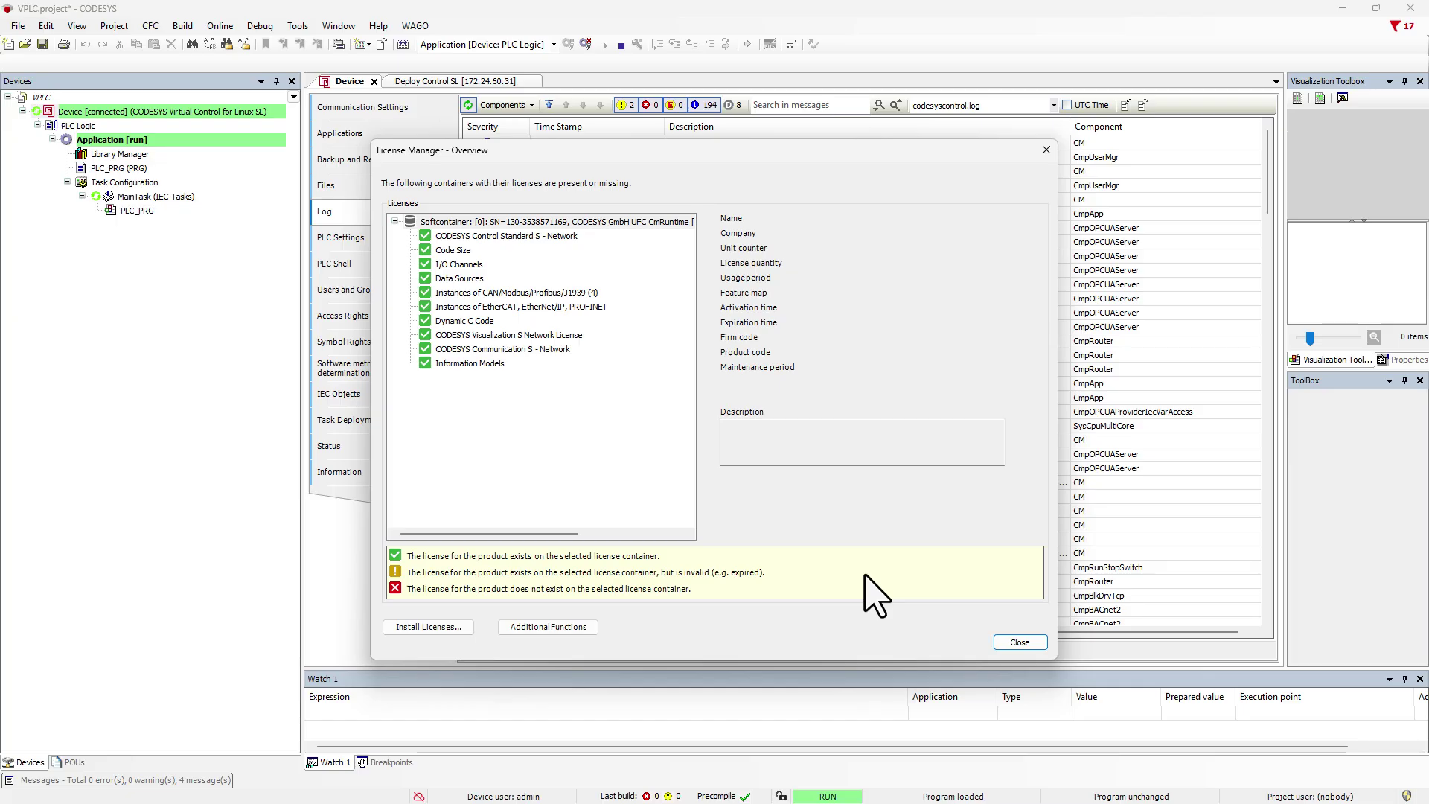
left_click(1018, 641)
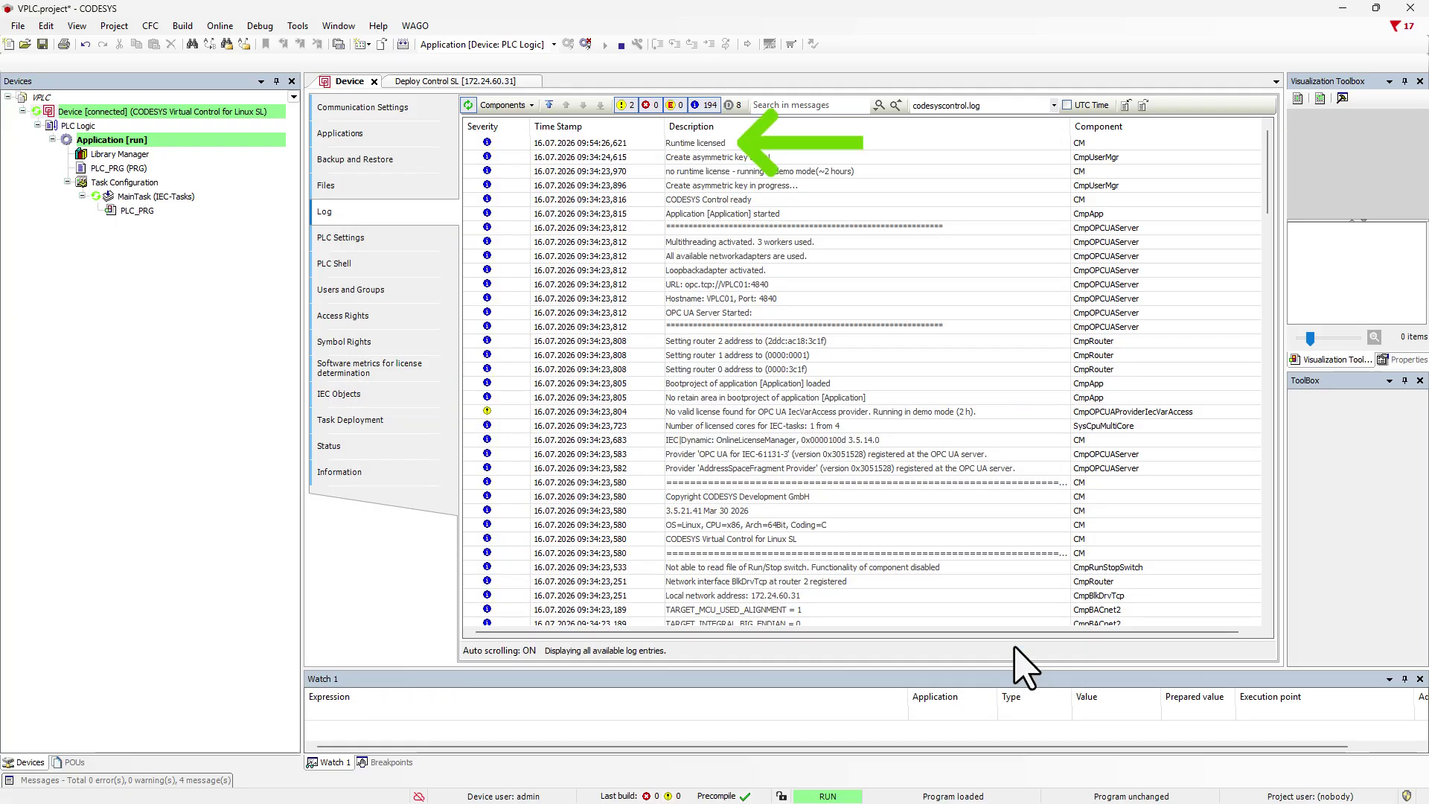